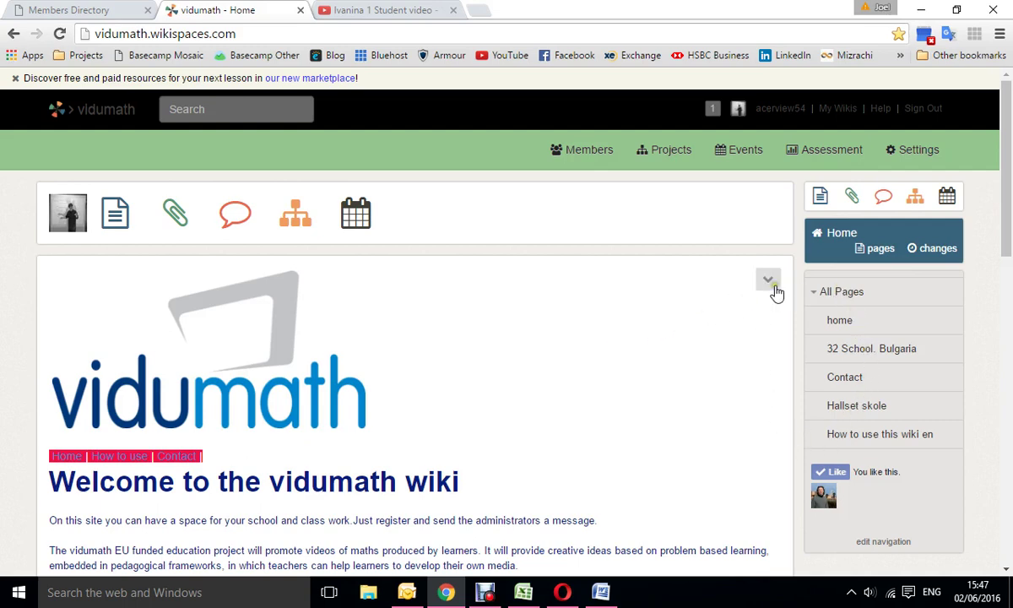
# - Open the "32 School. Bulgaria" wiki page for editing, continuing from the recovered draft
pyautogui.click(863, 356)
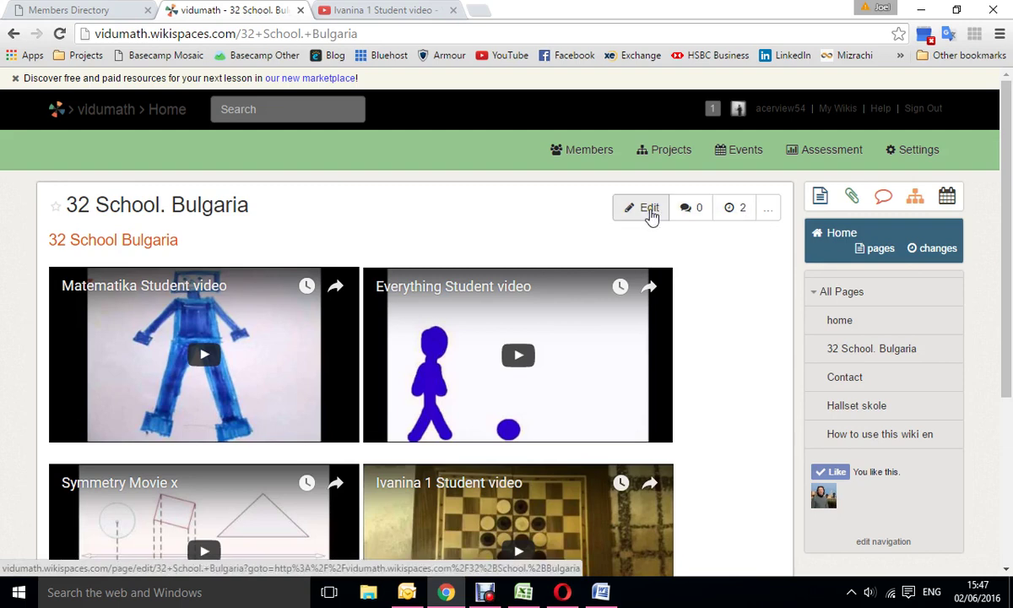
pyautogui.click(650, 213)
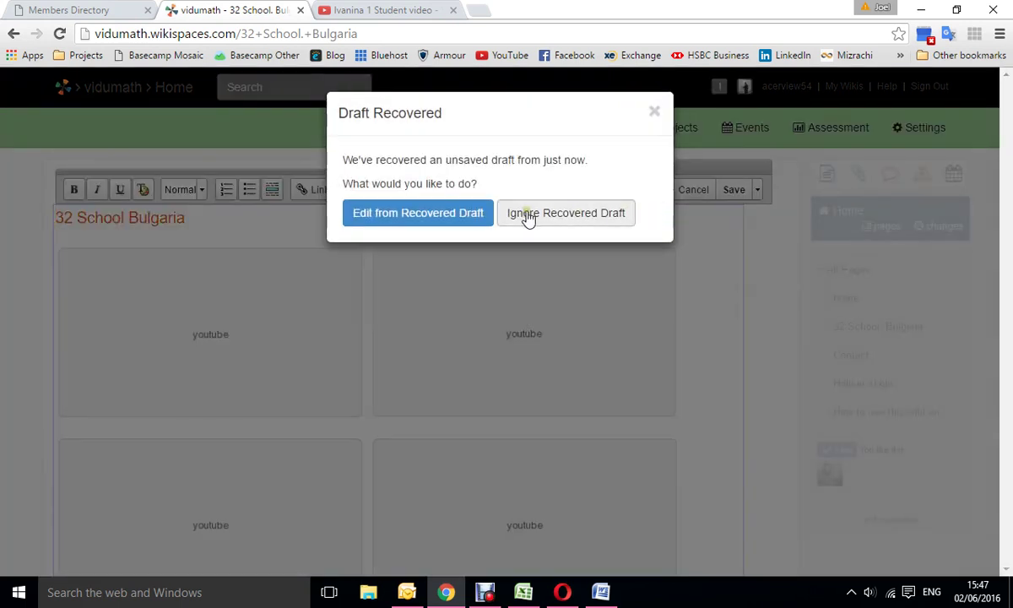
pyautogui.click(463, 222)
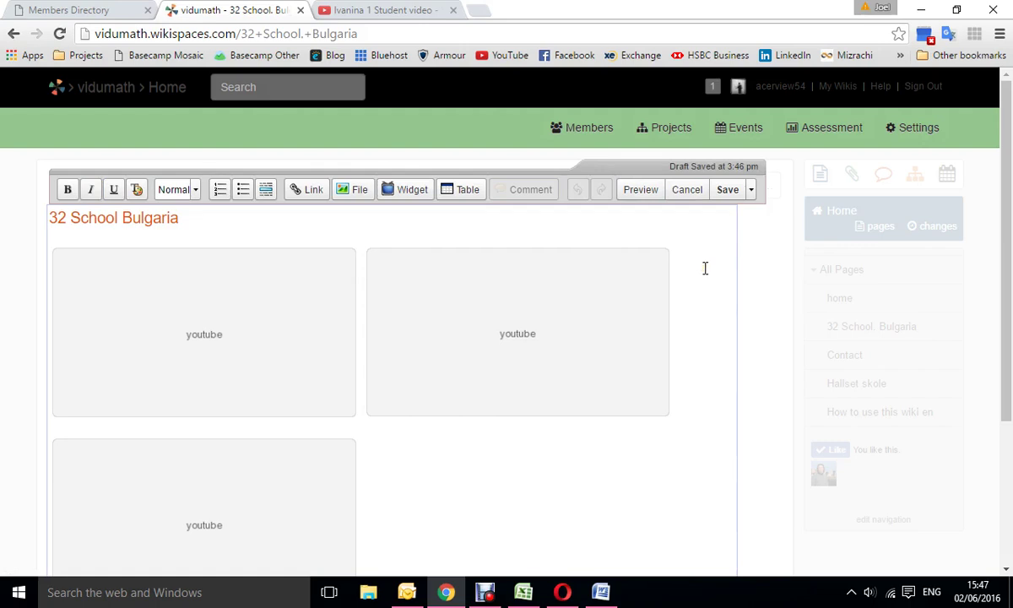
# - Add the line "32 school" below the "32 School Bulgaria" heading, leaving a blank line between them
pyautogui.click(252, 226)
pyautogui.press('Return')
pyautogui.press('Return')
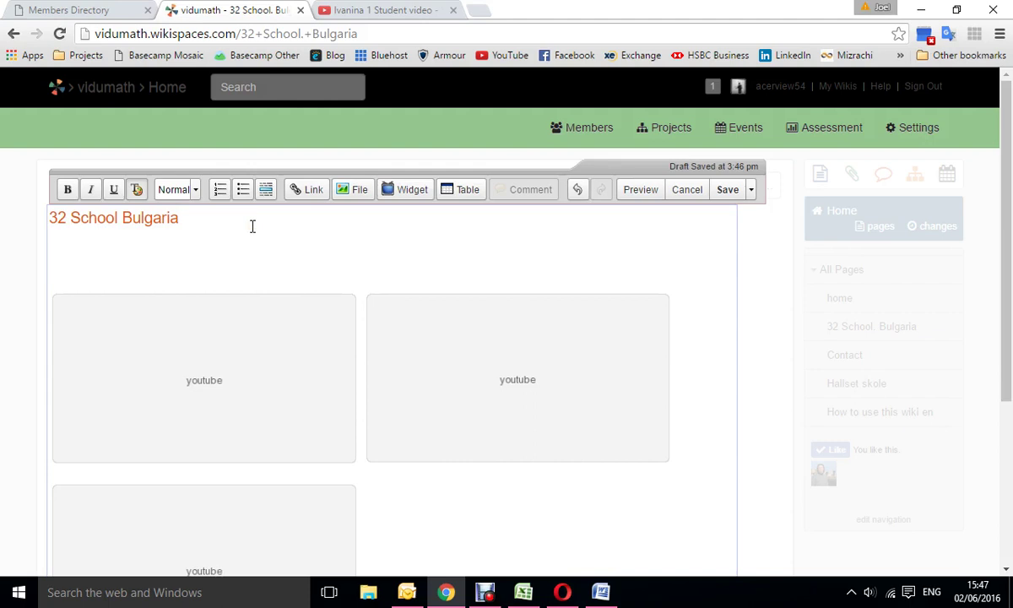
pyautogui.write('32 school')
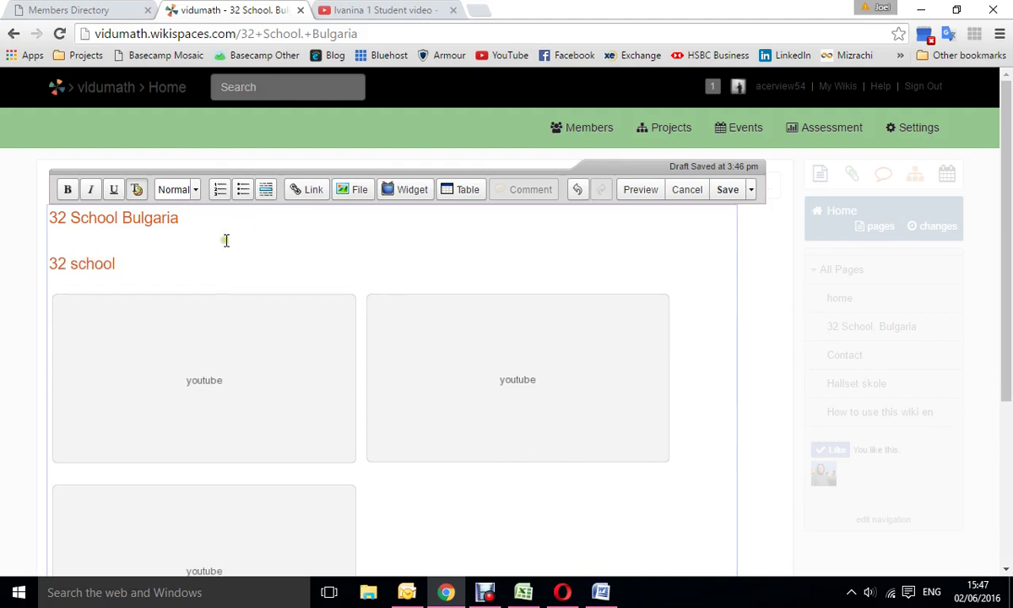
pyautogui.moveTo(119, 263); pyautogui.dragTo(56, 256)
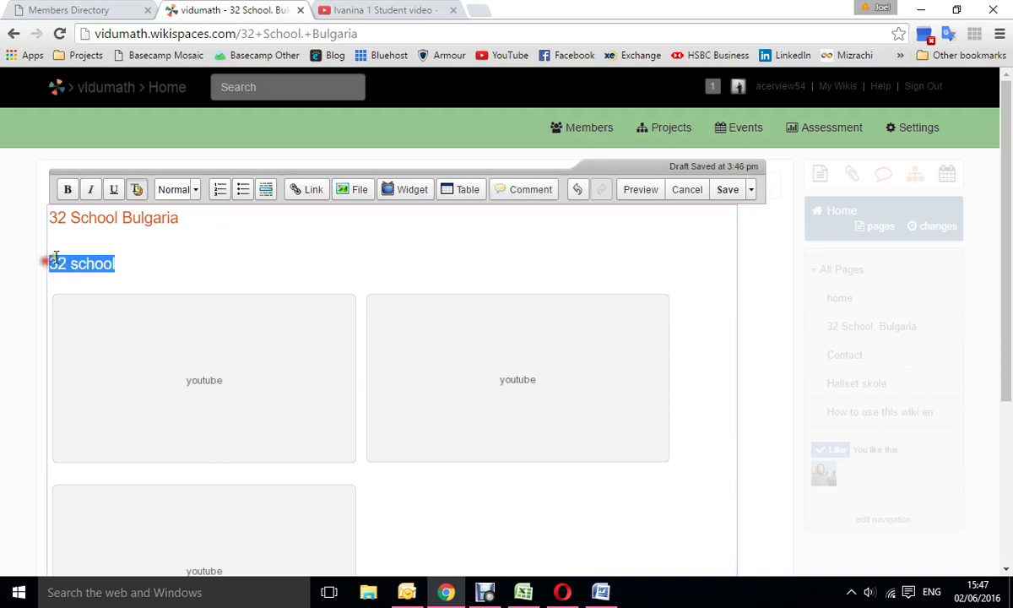
pyautogui.click(136, 190)
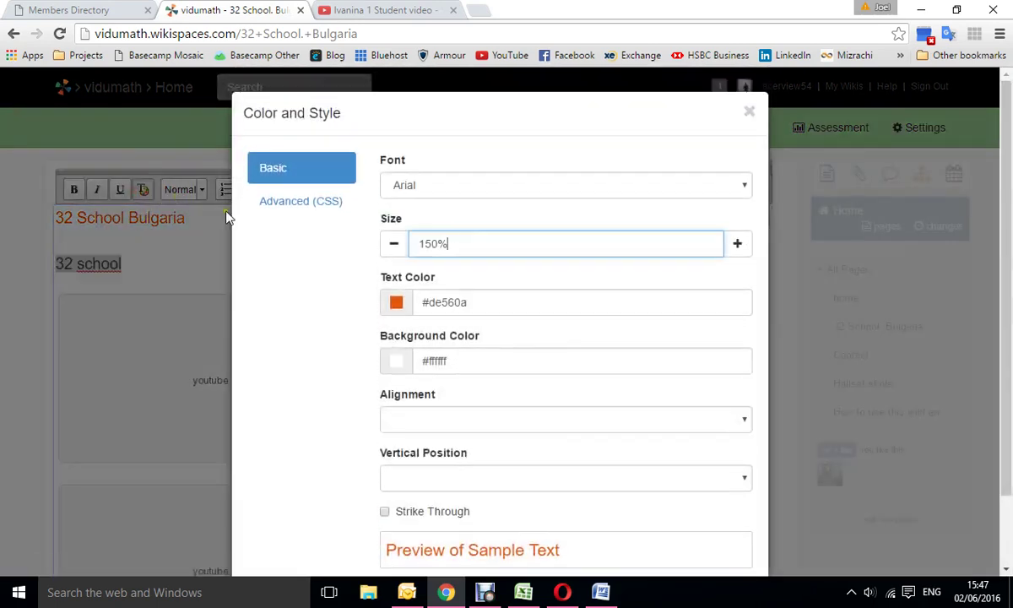
pyautogui.click(399, 307)
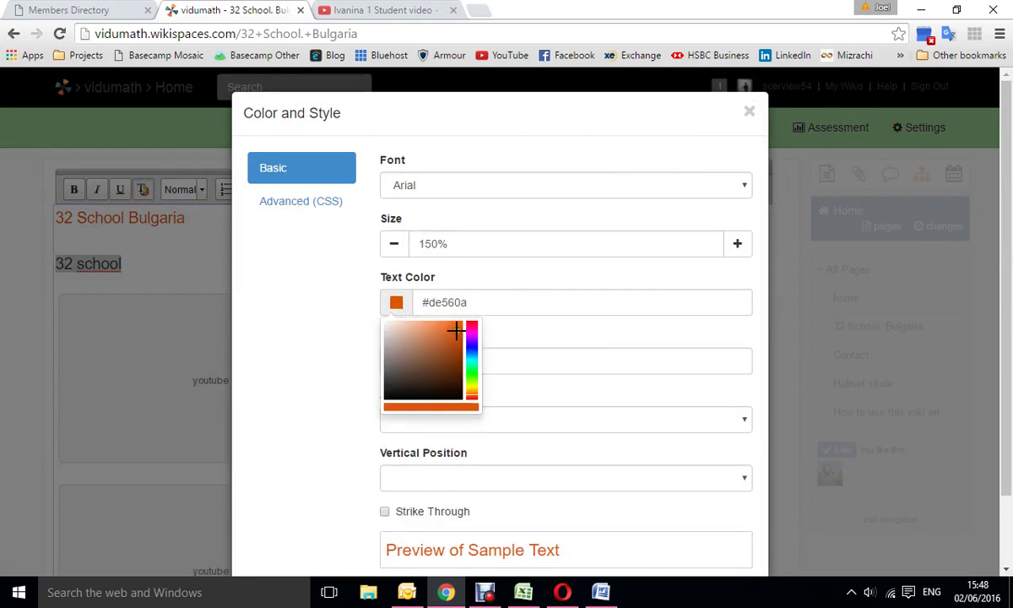
pyautogui.click(749, 113)
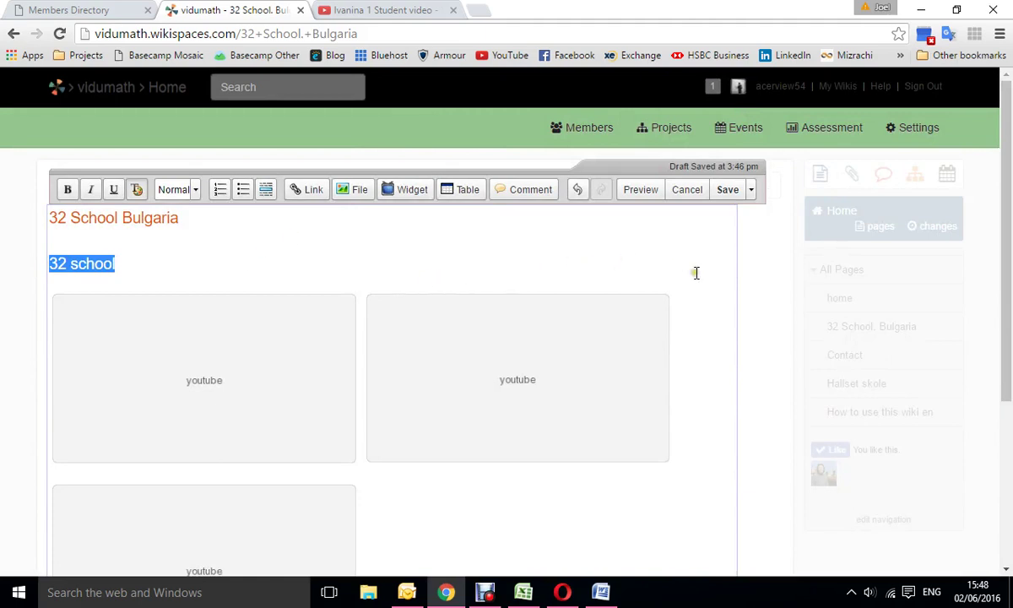
# - Start a YouTube video widget in the empty space beside the third video, ready to receive its embed code
pyautogui.scroll(-3, 696, 279)
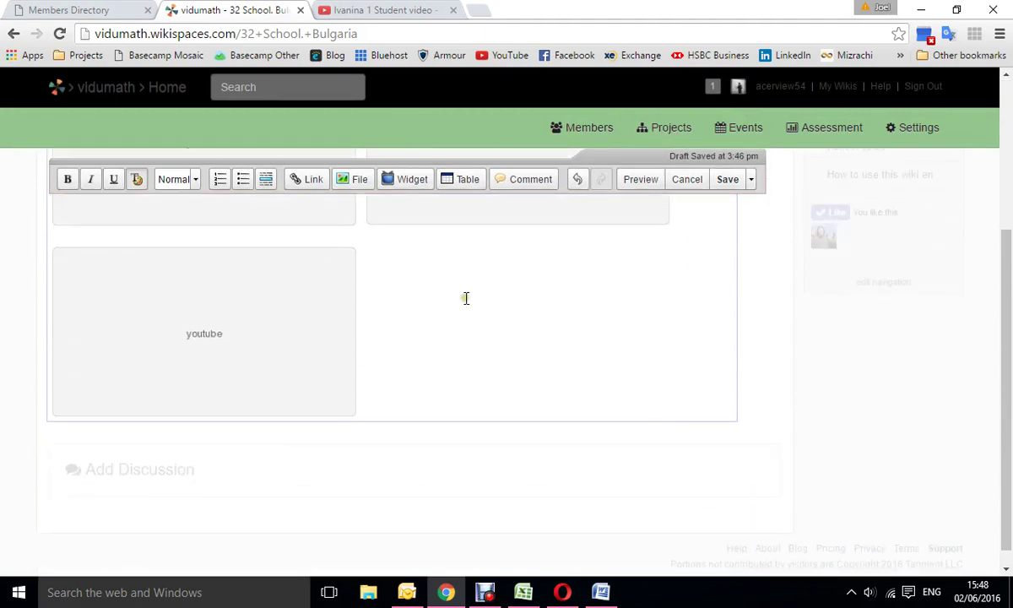
pyautogui.click(390, 268)
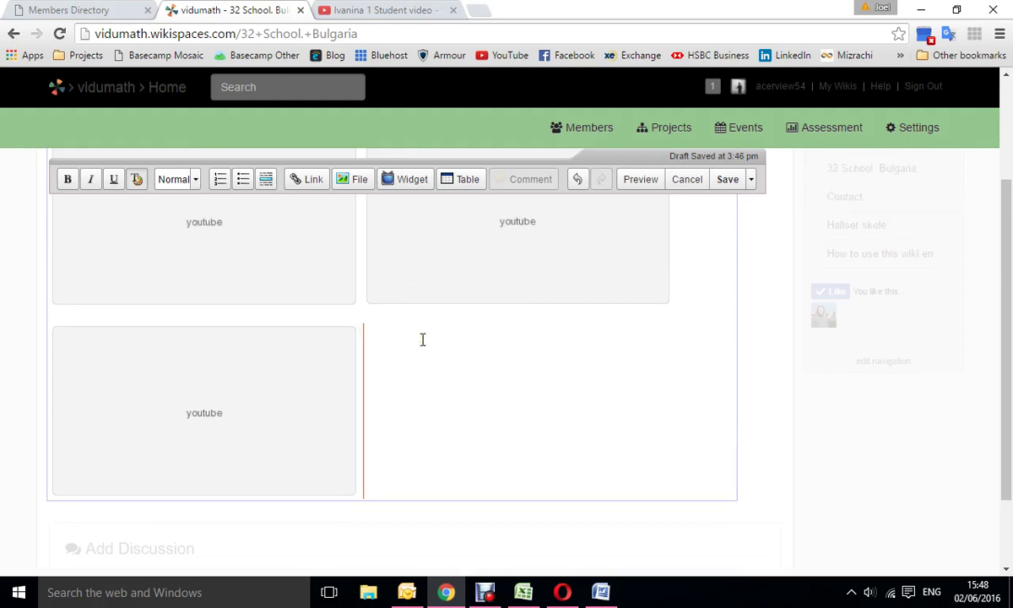
pyautogui.click(405, 185)
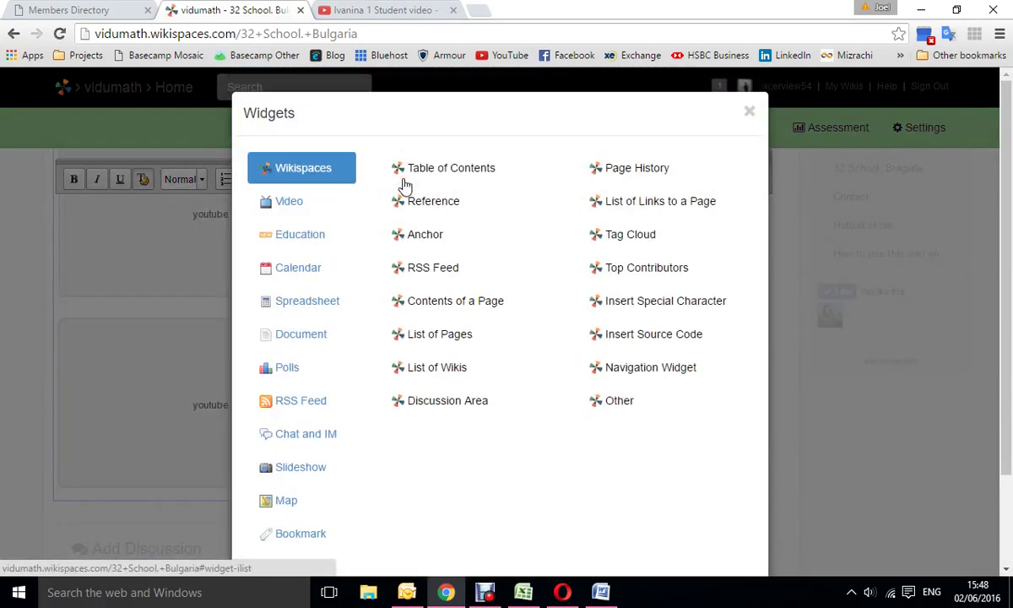
pyautogui.click(282, 208)
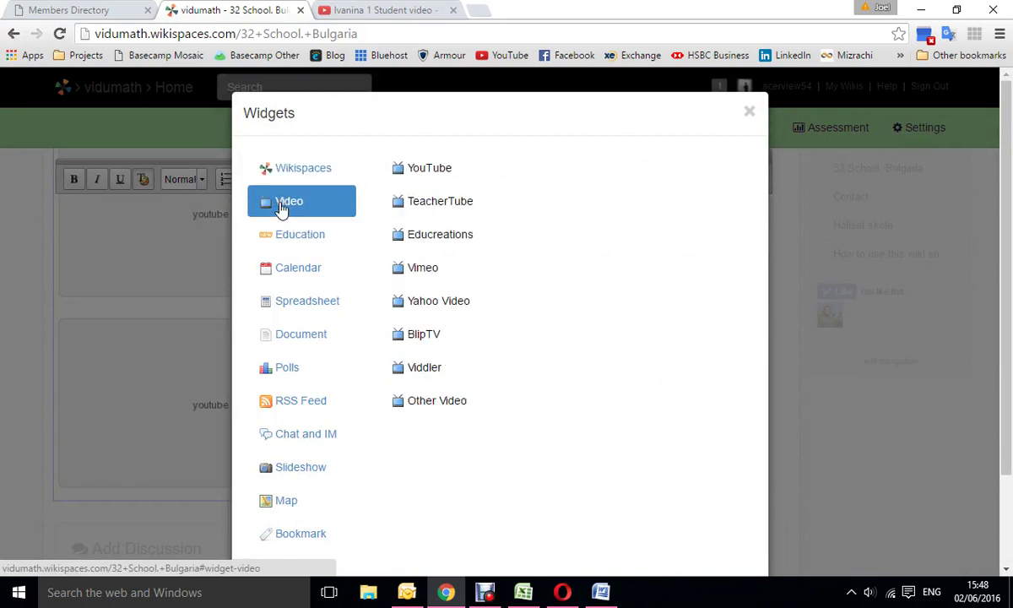
pyautogui.click(439, 172)
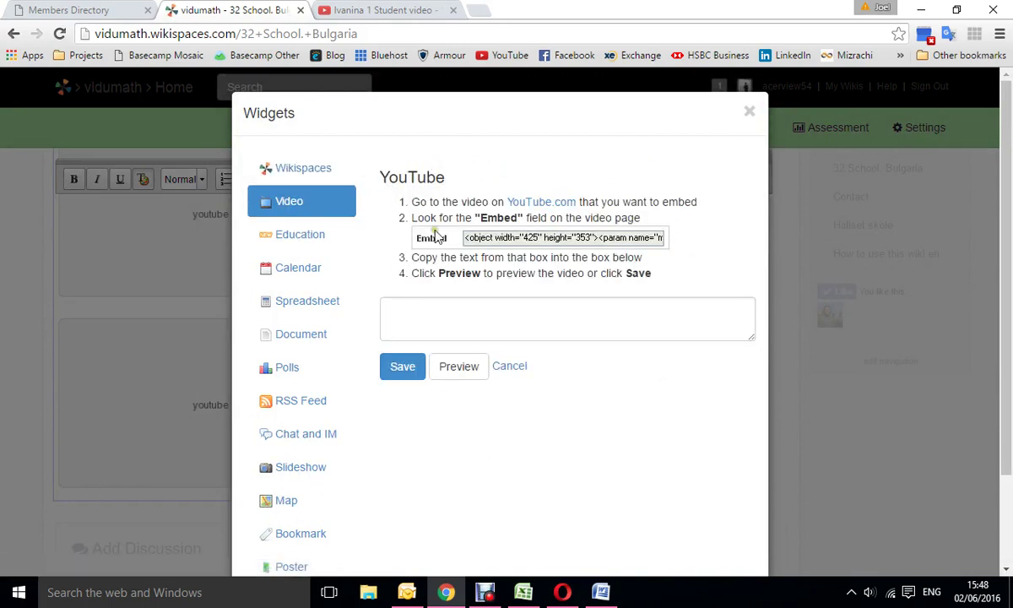
pyautogui.click(399, 322)
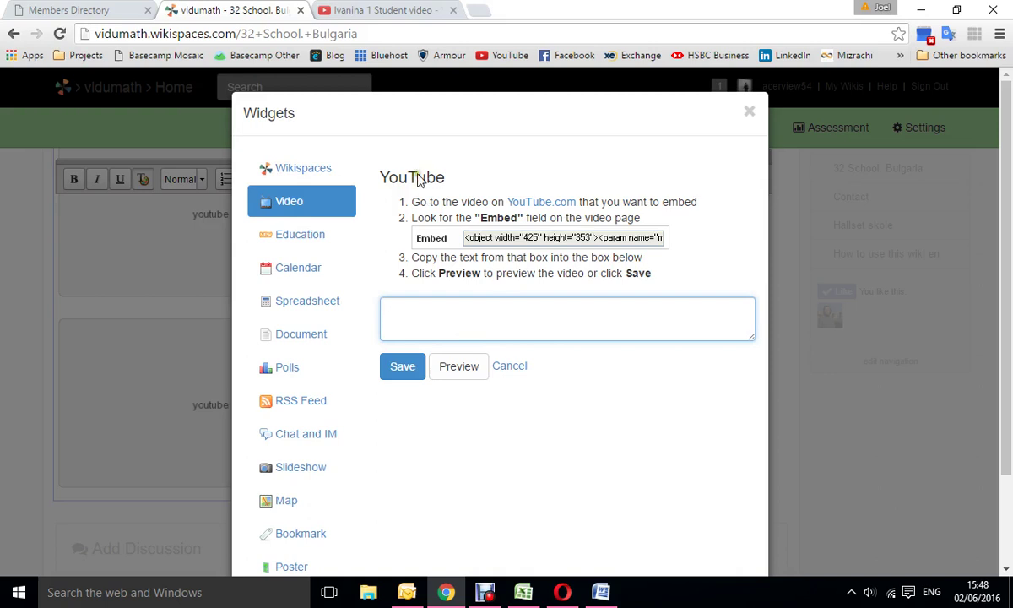
# - Switch to the student video already open on YouTube and copy its embed code
pyautogui.click(369, 11)
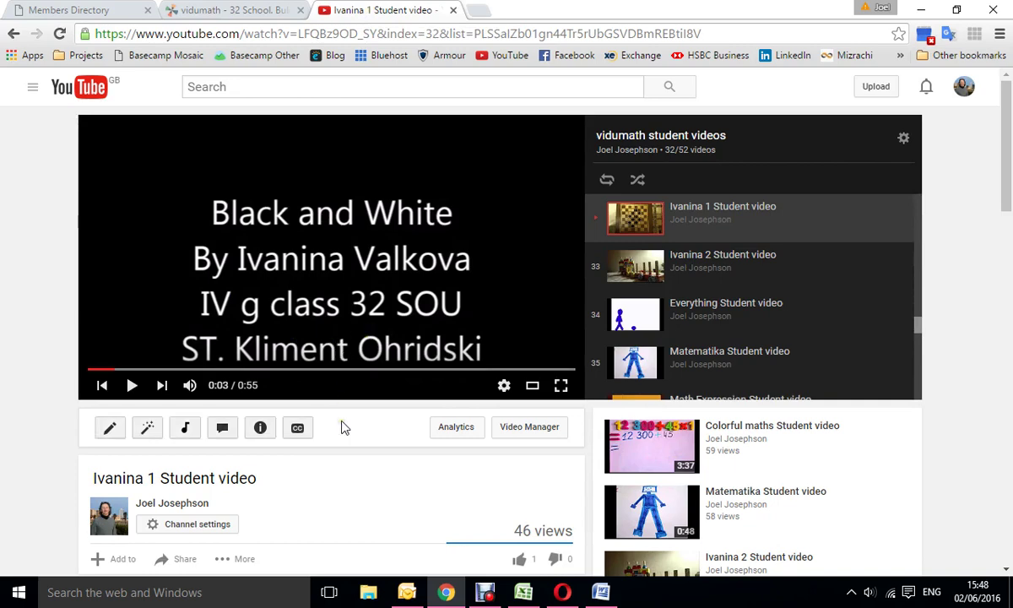
pyautogui.scroll(-2, 342, 428)
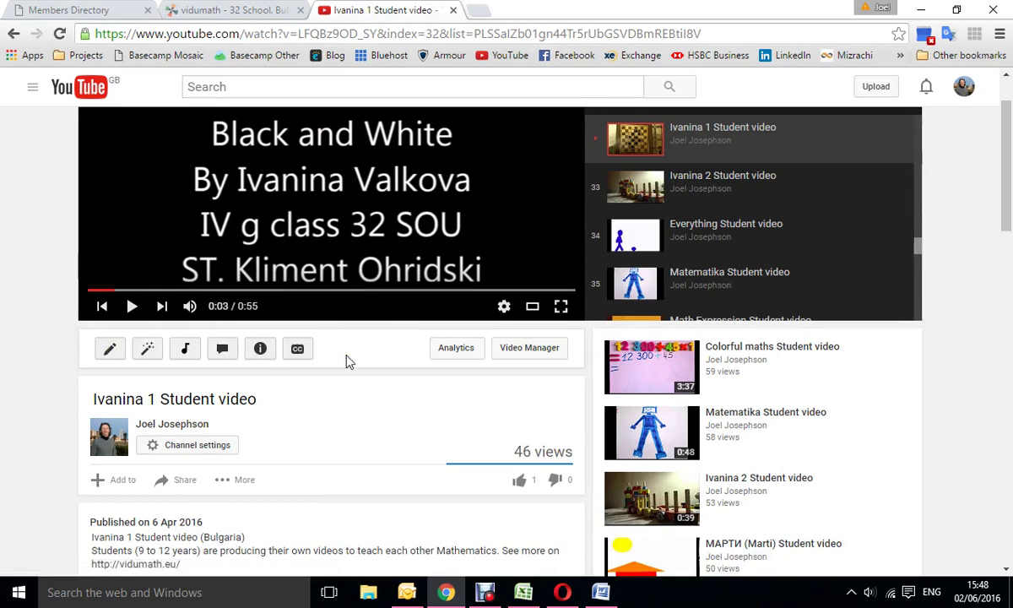
pyautogui.scroll(-4, 346, 362)
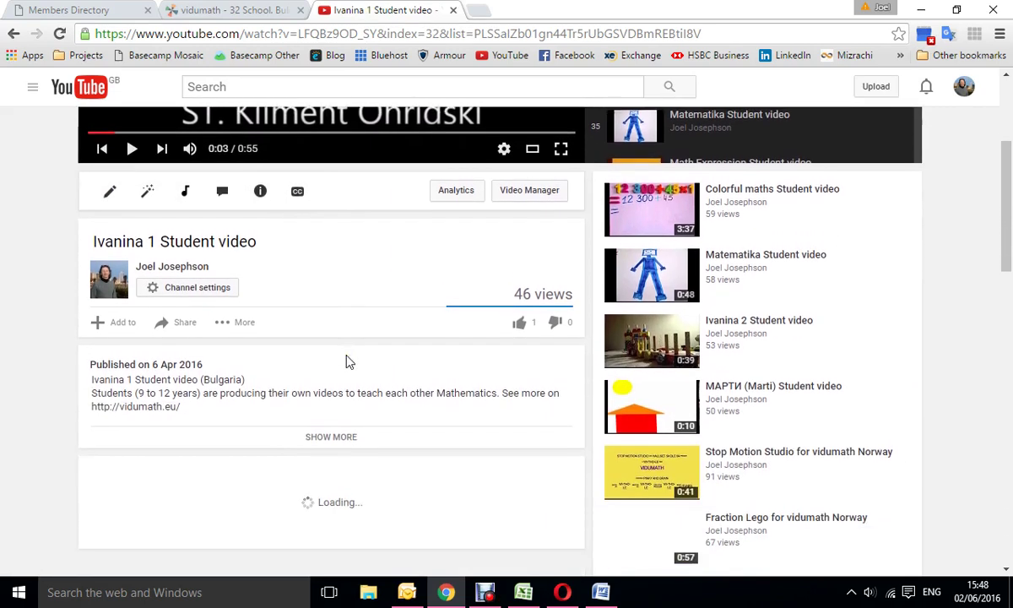
pyautogui.click(184, 324)
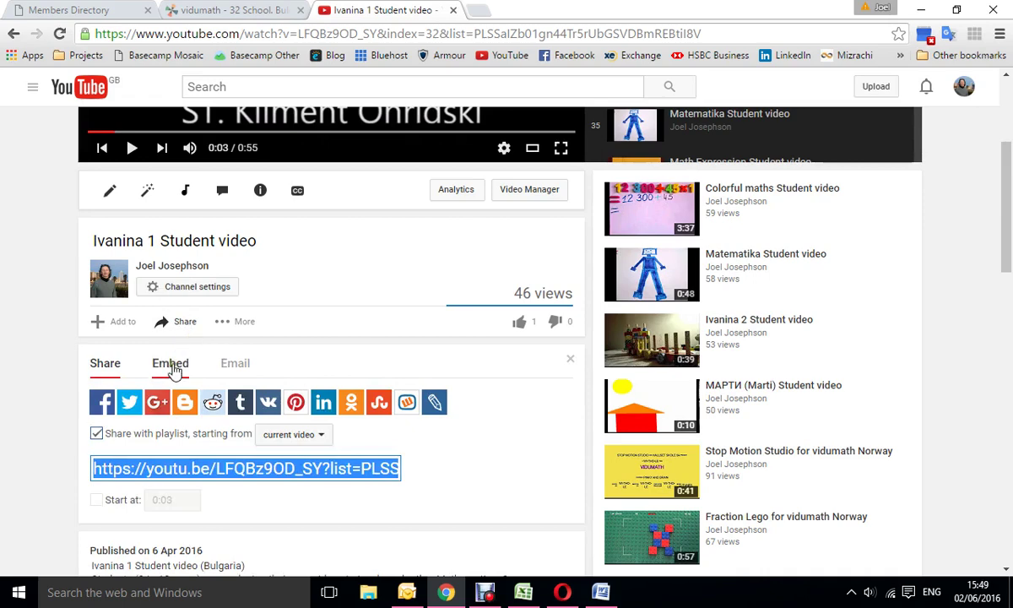
pyautogui.click(172, 364)
pyautogui.scroll(-2, 450, 344)
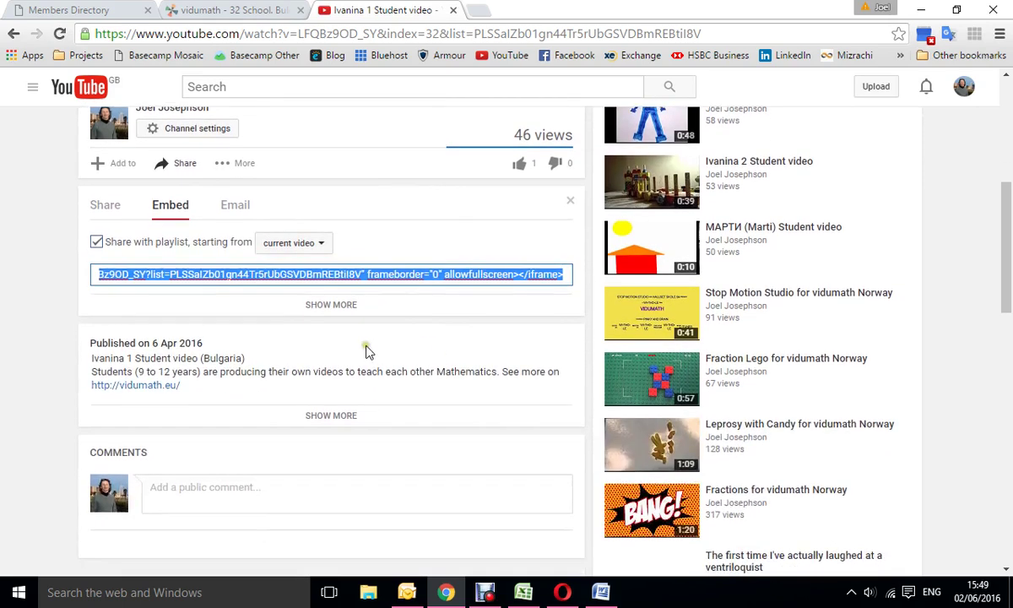
pyautogui.rightClick(218, 274)
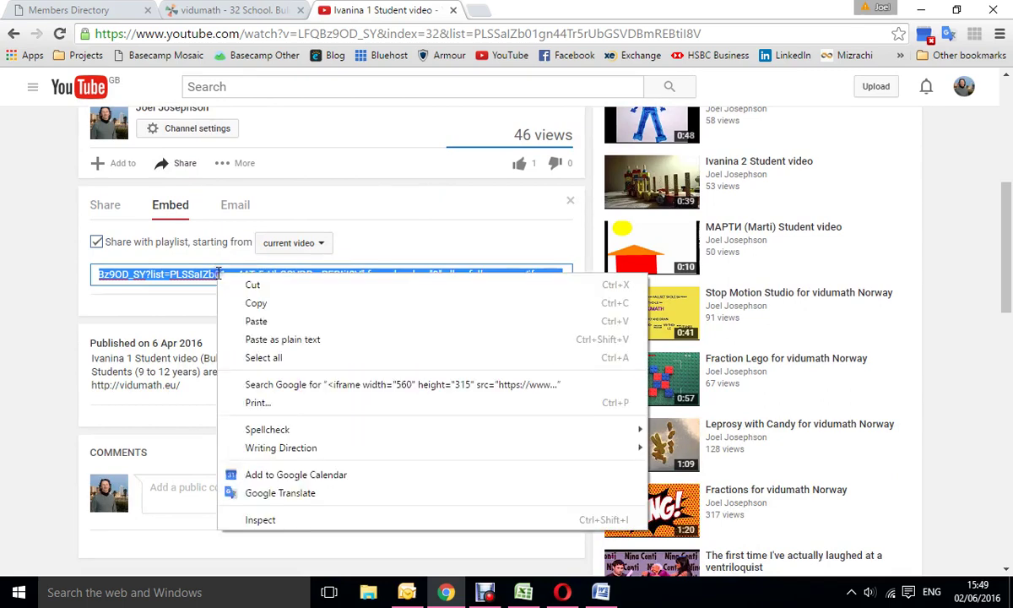
pyautogui.click(275, 306)
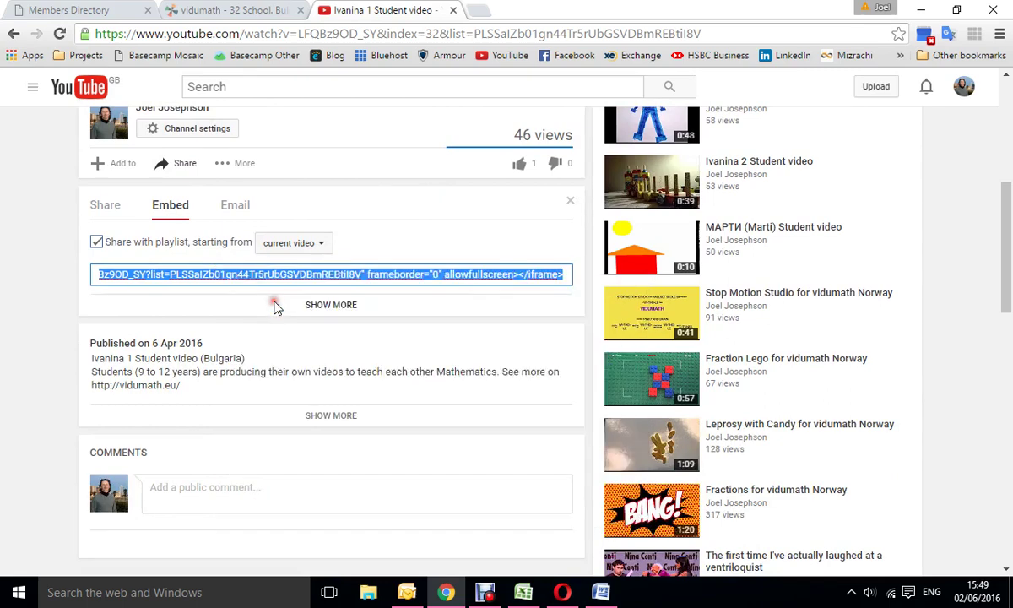
# - Return to the wiki page, paste the embed code into the YouTube widget and save the widget
pyautogui.click(233, 12)
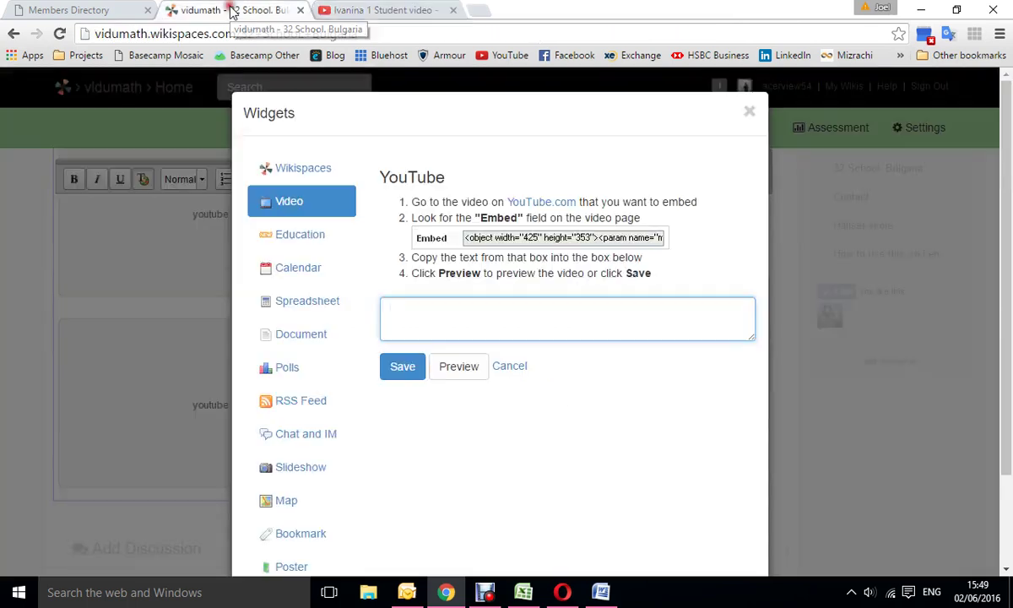
pyautogui.rightClick(402, 313)
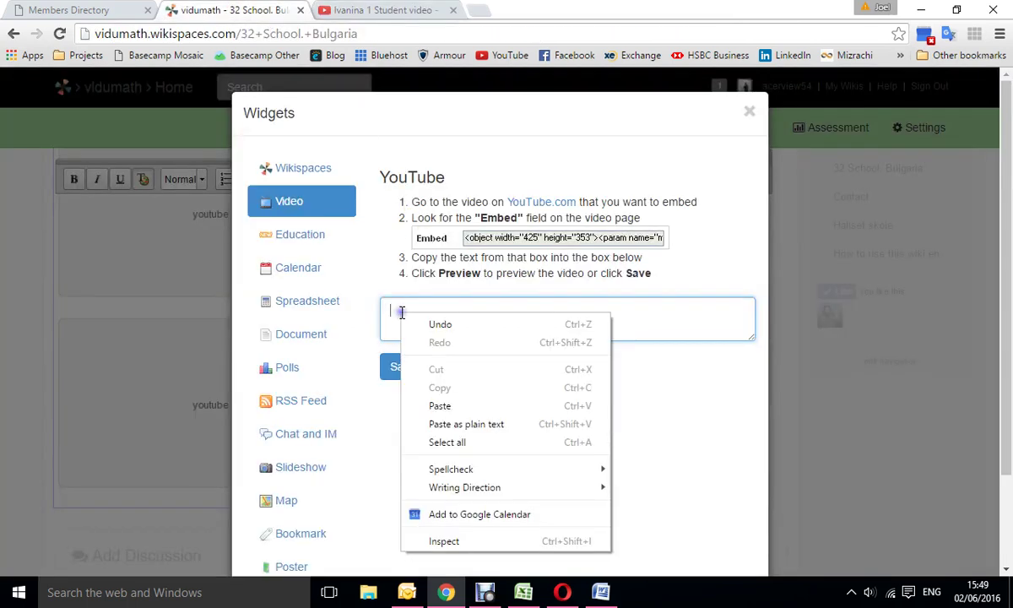
pyautogui.click(440, 406)
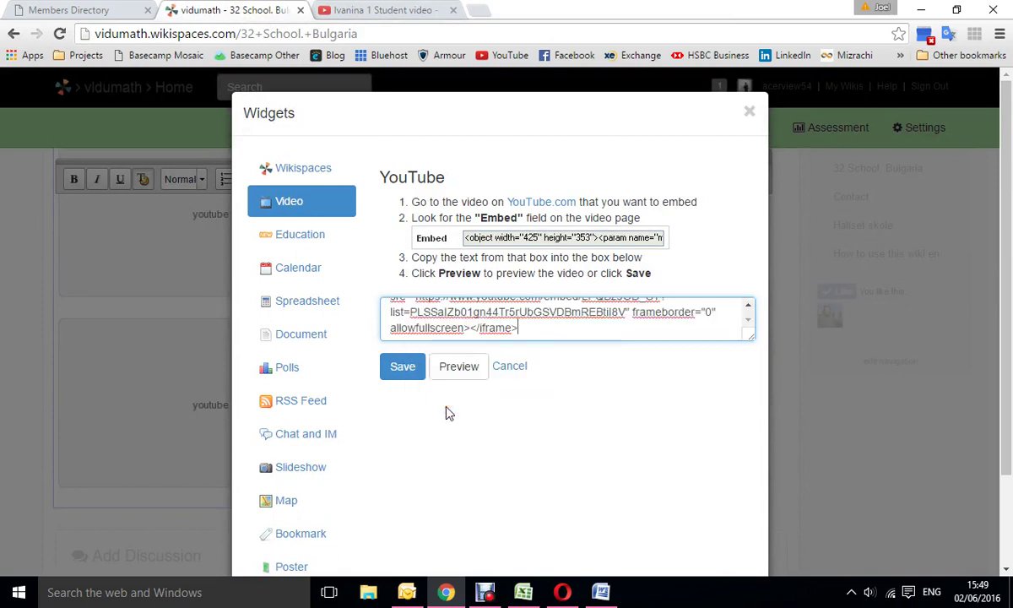
pyautogui.click(403, 367)
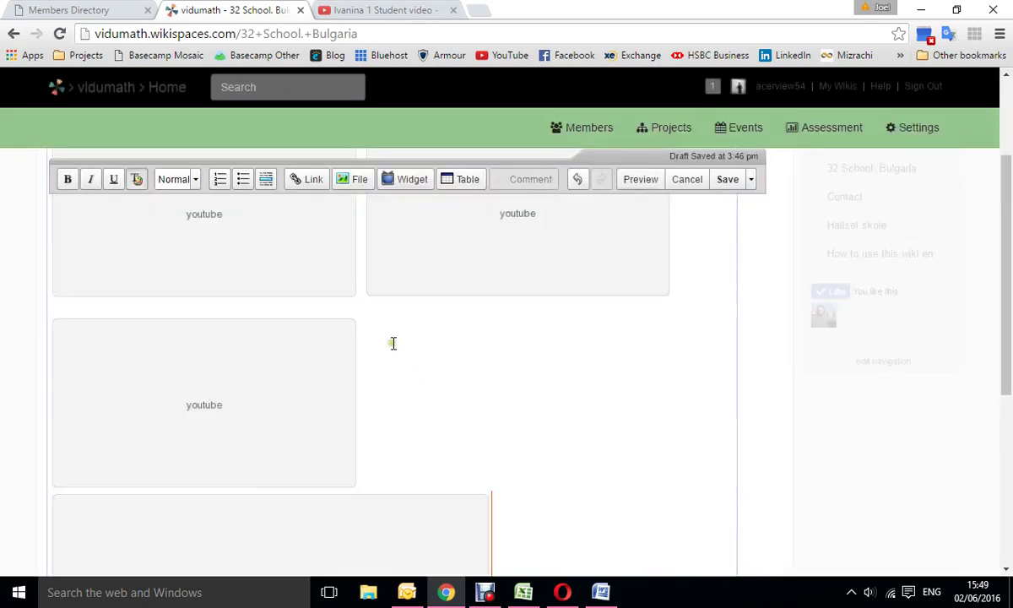
# - Reduce the new YouTube widget by three size steps so it fits beside the third video, and save the page
pyautogui.scroll(-3, 647, 391)
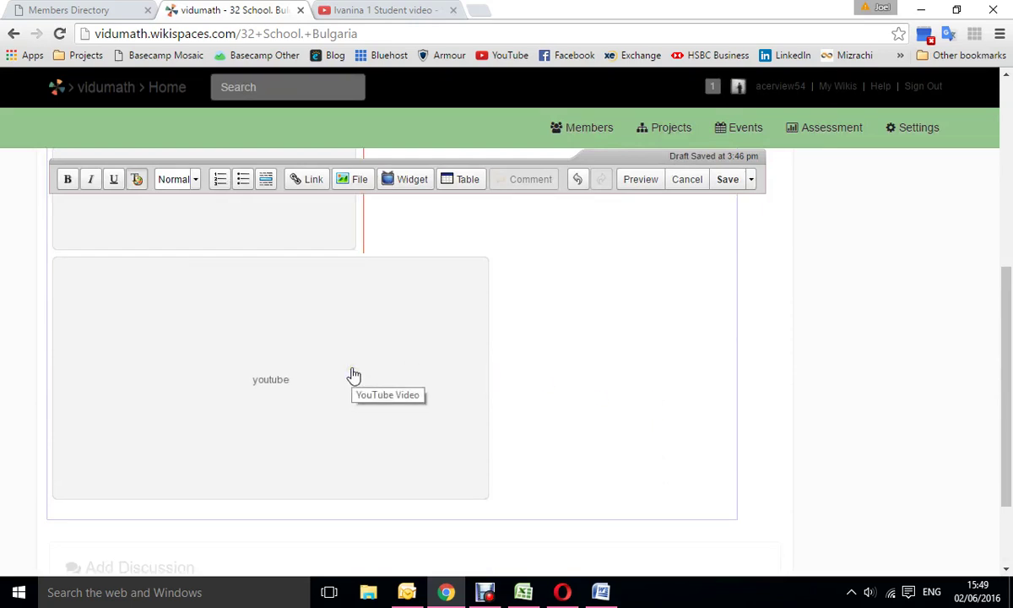
pyautogui.click(354, 375)
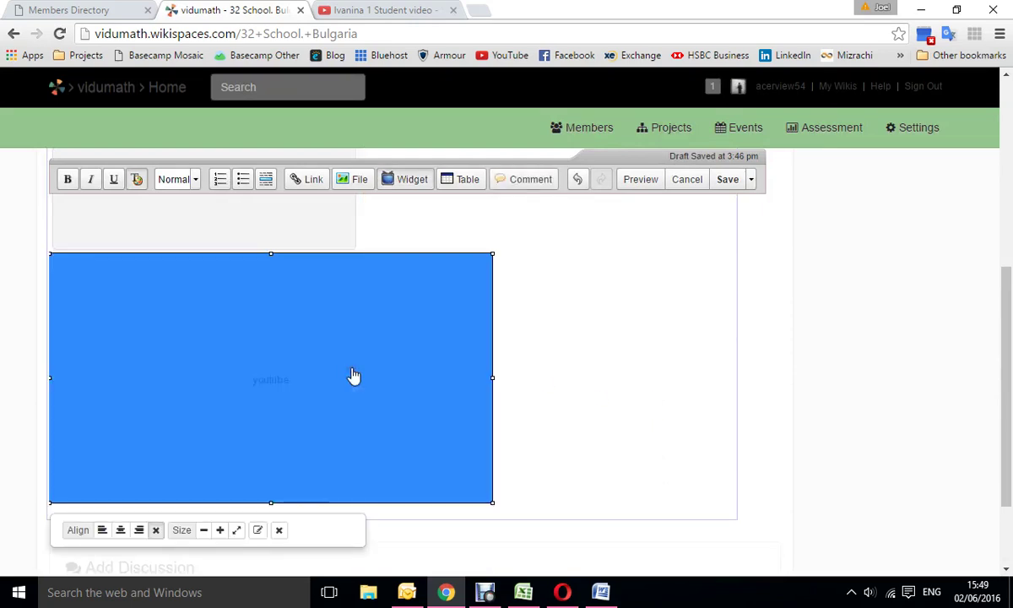
pyautogui.click(204, 533)
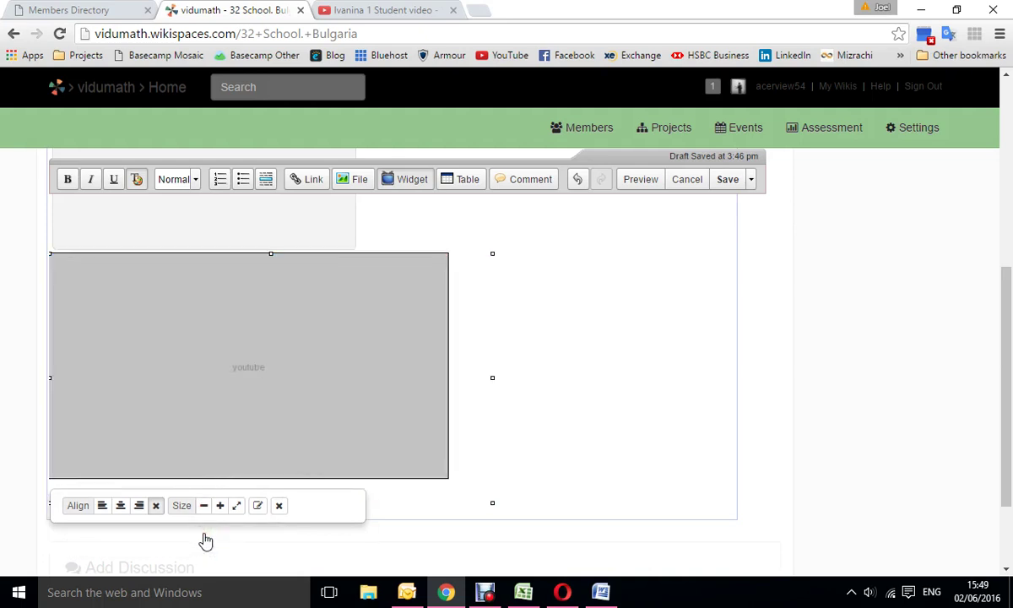
pyautogui.click(202, 508)
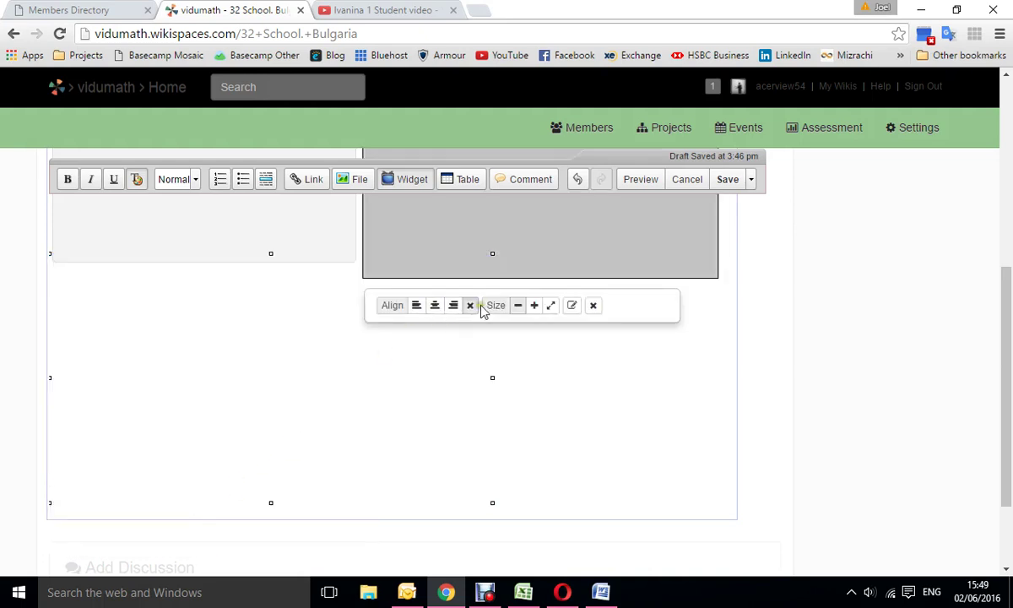
pyautogui.click(518, 306)
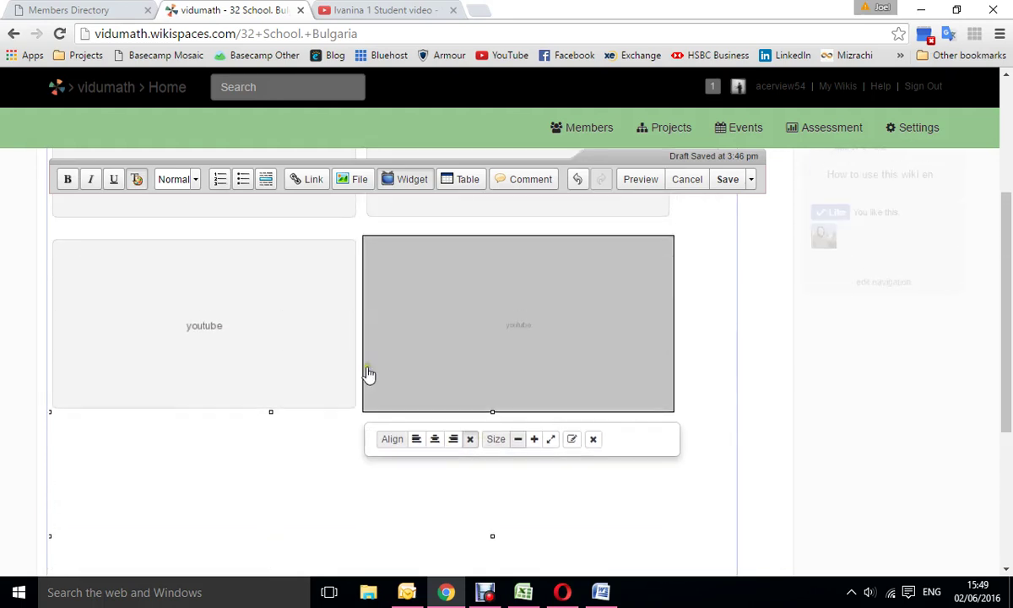
pyautogui.click(707, 361)
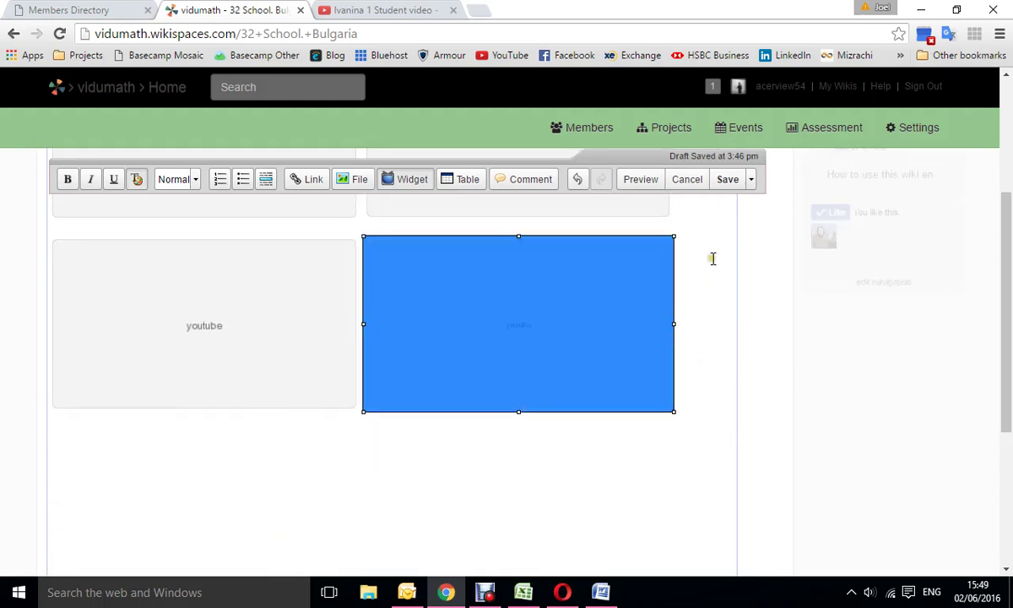
pyautogui.click(181, 427)
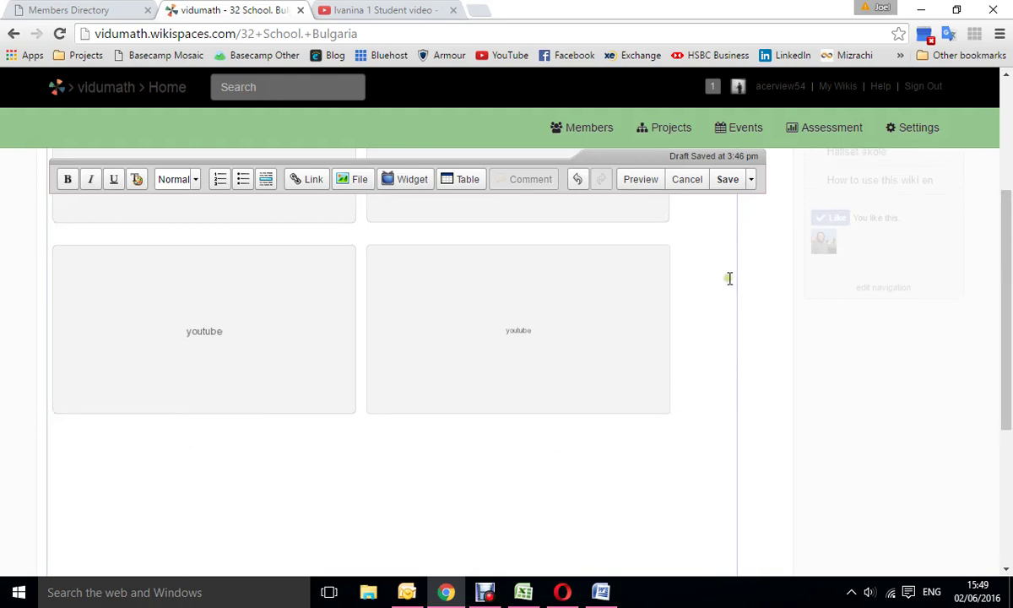
pyautogui.click(731, 185)
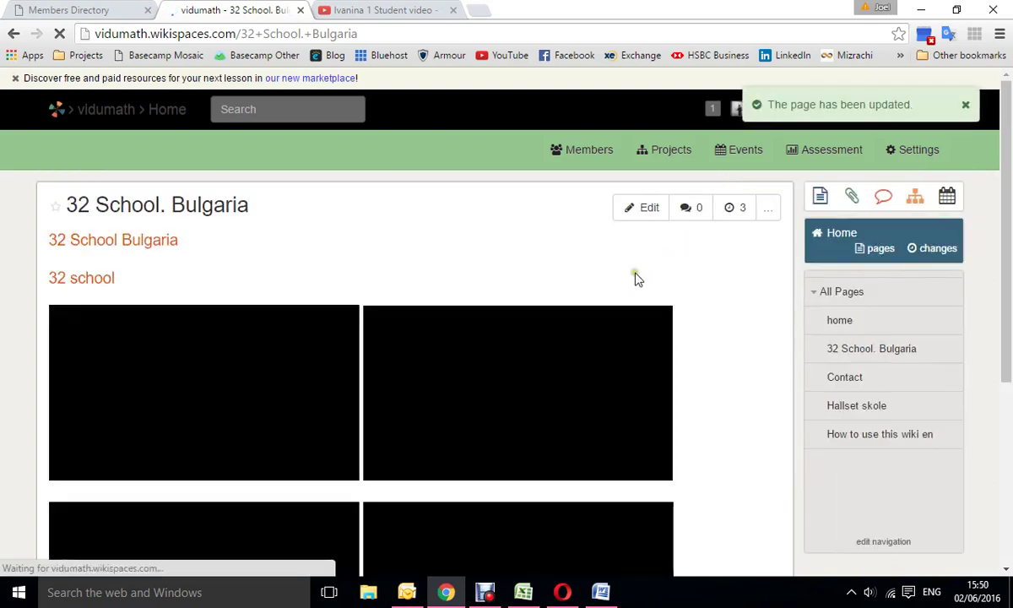
pyautogui.scroll(-4, 726, 321)
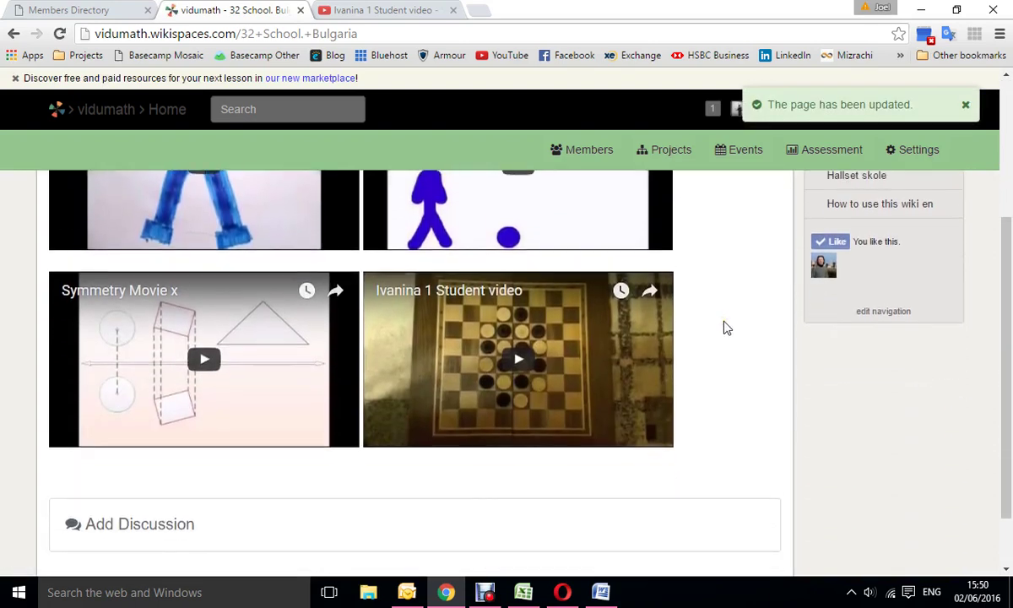